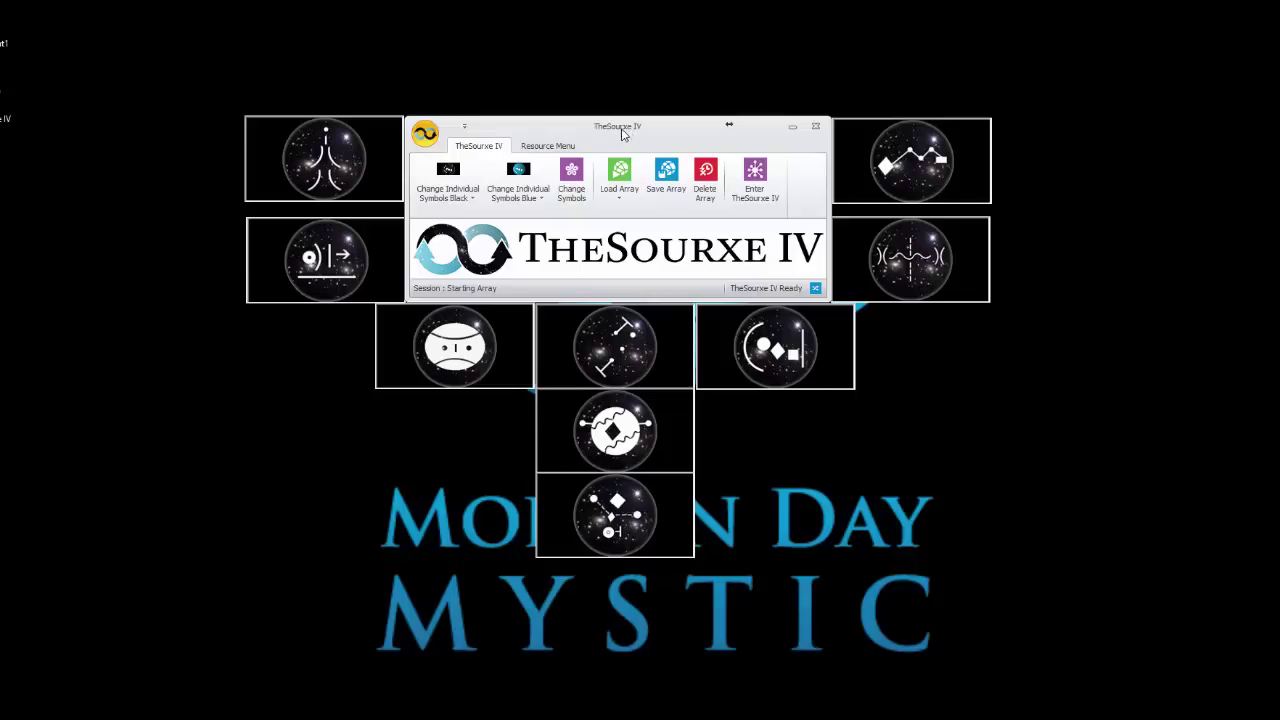
Drag seven symbols out of the array, two to the left and the rest toward the bottom and right.
{"action": "left_click_drag", "start_coordinate": [331, 154], "coordinate": [162, 144]}
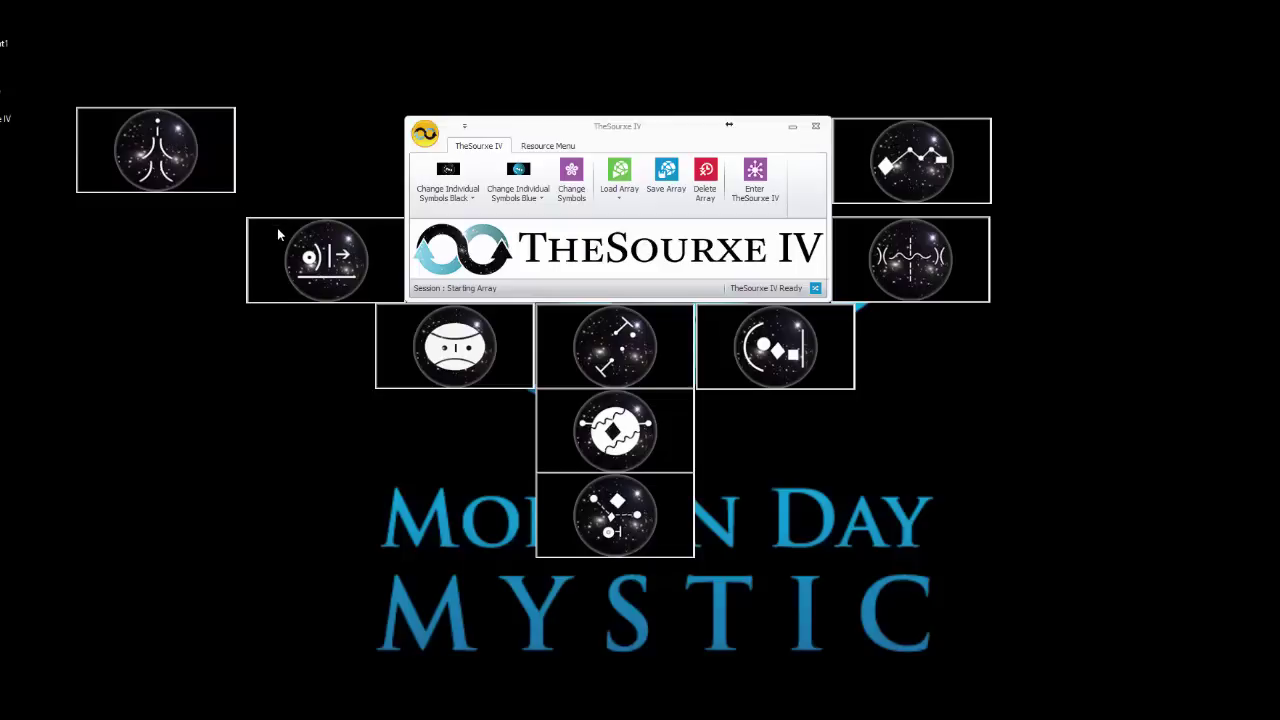
{"action": "left_click_drag", "start_coordinate": [289, 245], "coordinate": [158, 244]}
{"action": "left_click_drag", "start_coordinate": [435, 345], "coordinate": [291, 373]}
{"action": "left_click_drag", "start_coordinate": [587, 515], "coordinate": [578, 596]}
{"action": "mouse_move", "coordinate": [596, 447]}
{"action": "left_mouse_down"}
{"action": "mouse_move", "coordinate": [723, 527]}
{"action": "mouse_move", "coordinate": [786, 618]}
{"action": "left_mouse_up"}
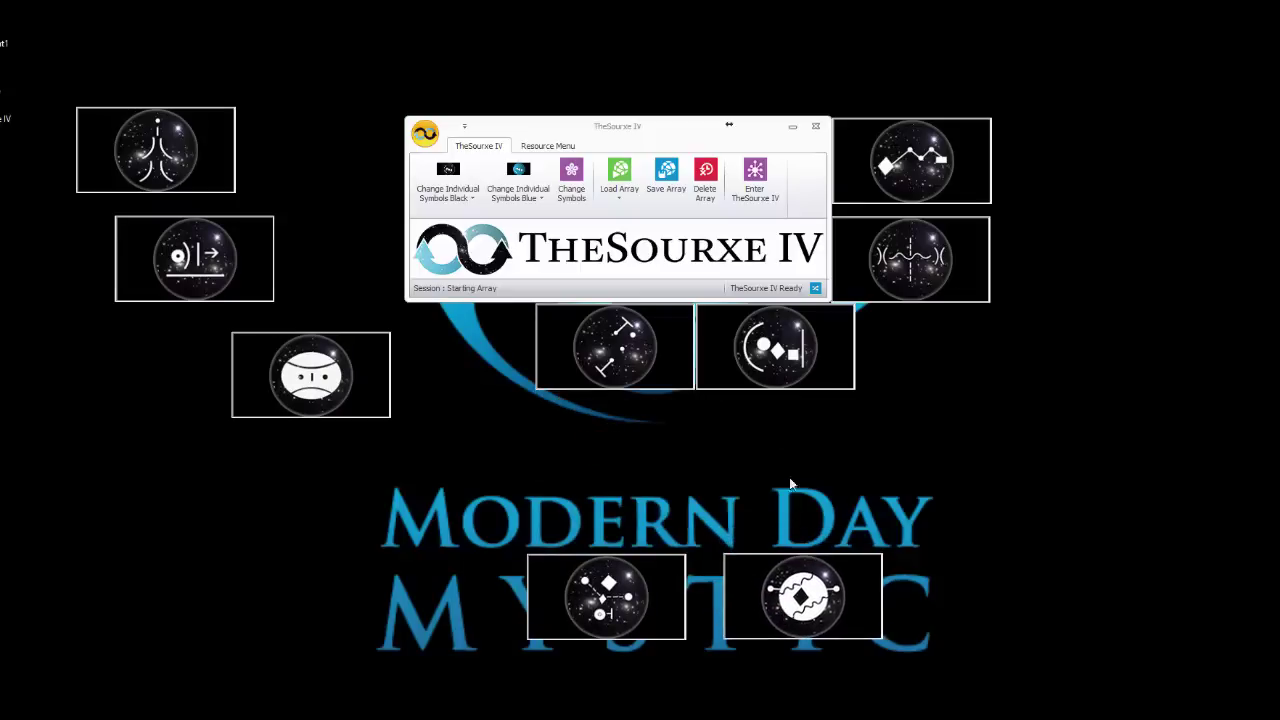
{"action": "mouse_move", "coordinate": [755, 370]}
{"action": "left_mouse_down"}
{"action": "mouse_move", "coordinate": [908, 500]}
{"action": "mouse_move", "coordinate": [948, 583]}
{"action": "mouse_move", "coordinate": [987, 615]}
{"action": "left_mouse_up"}
{"action": "left_click_drag", "start_coordinate": [668, 366], "coordinate": [1032, 487]}
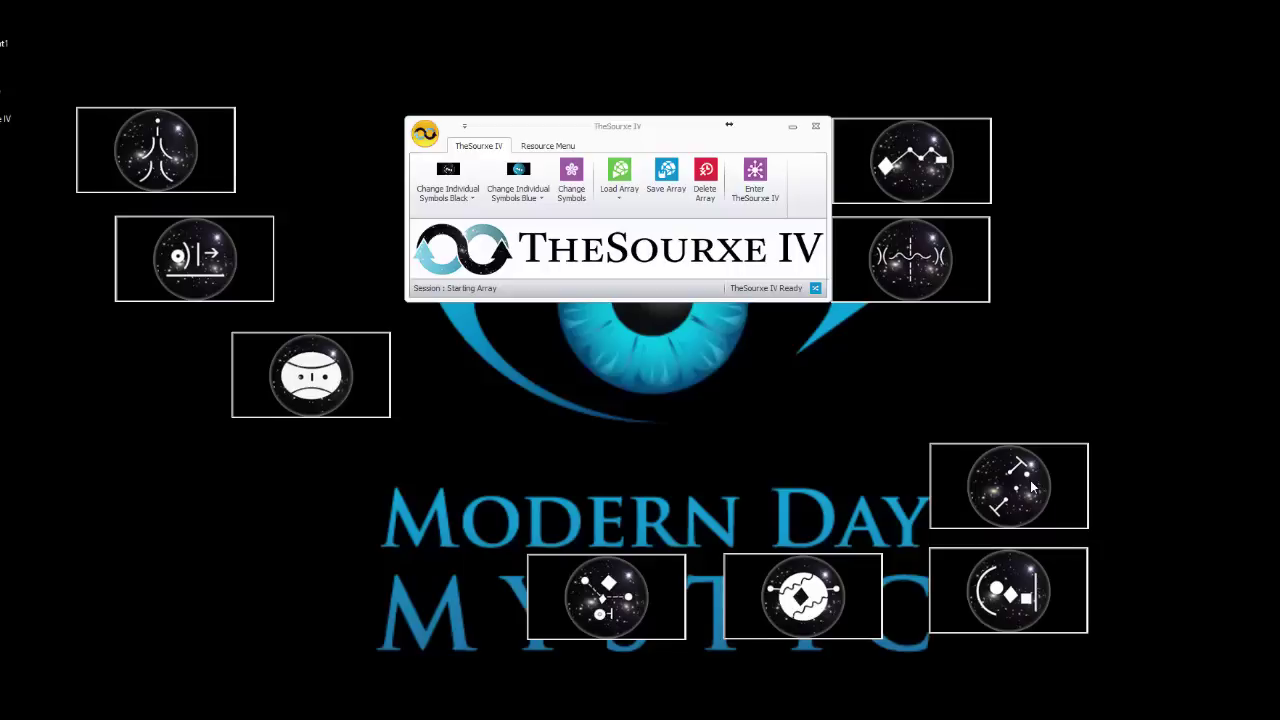
Stack the wavy-line, constellation and circle-diamond-square symbols in a right column and raise the bottom row.
{"action": "left_click_drag", "start_coordinate": [933, 268], "coordinate": [1030, 388]}
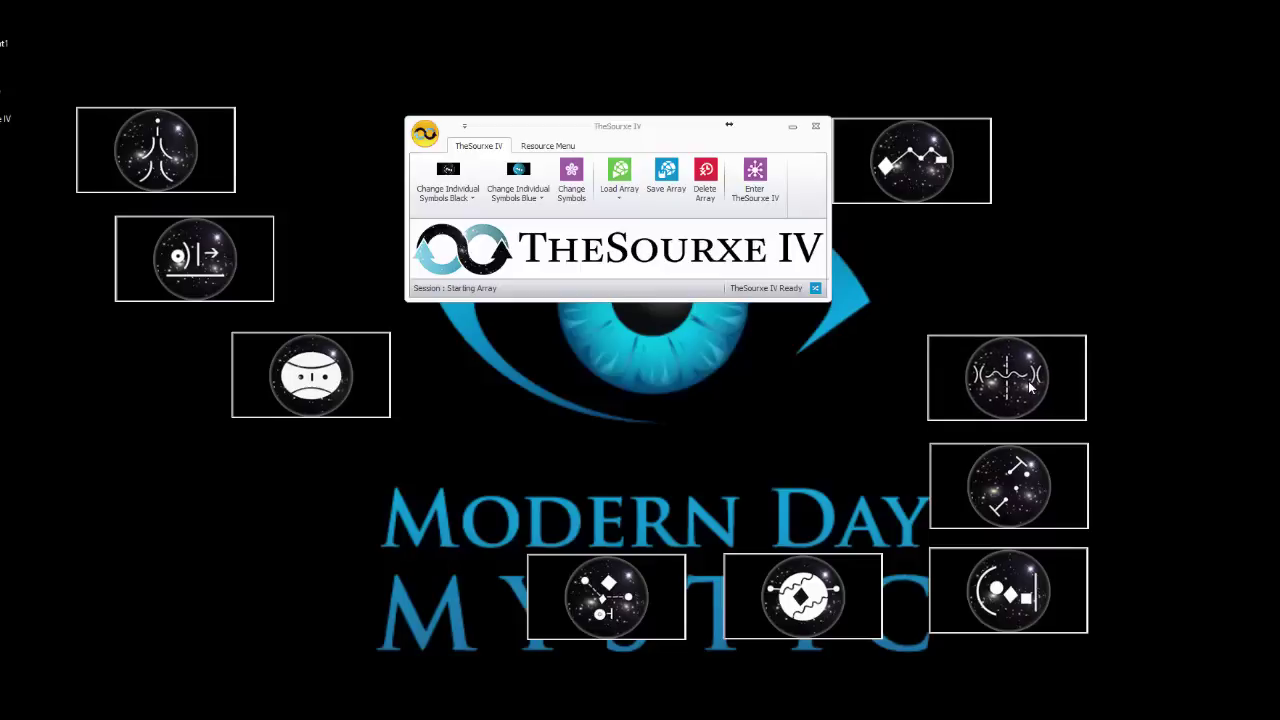
{"action": "left_click_drag", "start_coordinate": [928, 198], "coordinate": [1018, 196]}
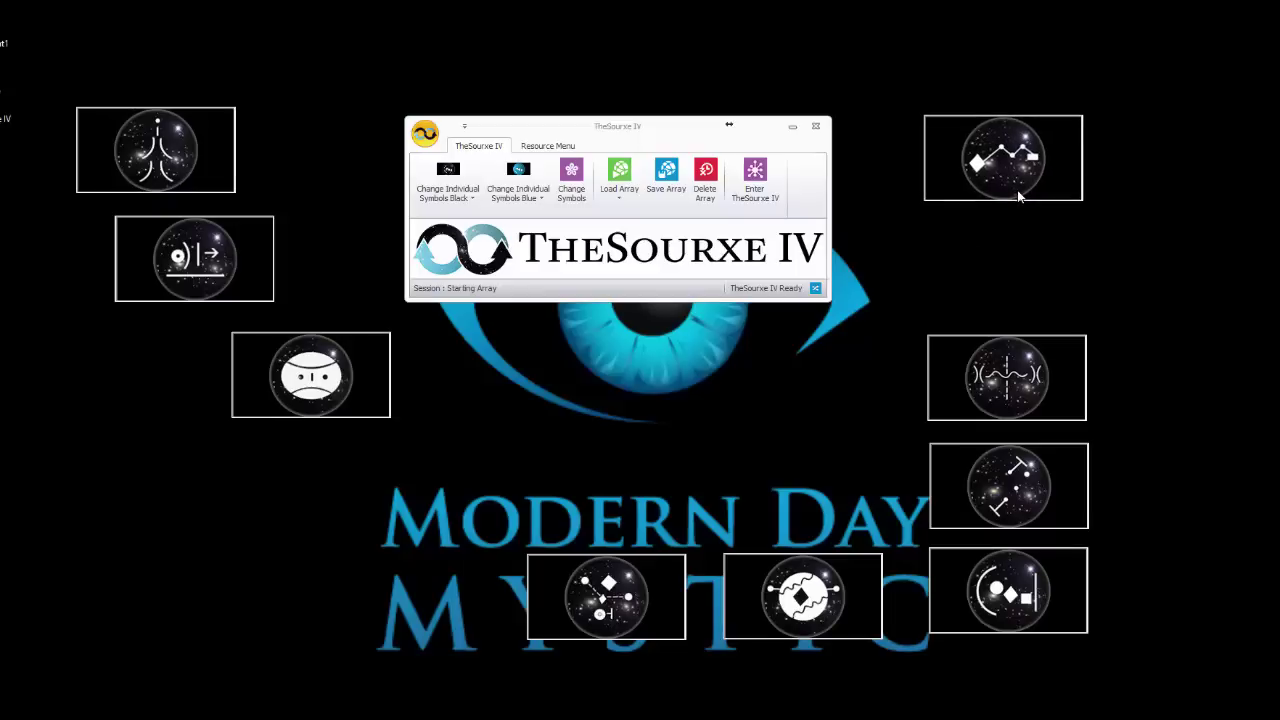
{"action": "left_click_drag", "start_coordinate": [1027, 354], "coordinate": [1021, 268]}
{"action": "left_click_drag", "start_coordinate": [1048, 485], "coordinate": [1046, 408]}
{"action": "left_click_drag", "start_coordinate": [1040, 577], "coordinate": [1033, 516]}
{"action": "left_click_drag", "start_coordinate": [815, 593], "coordinate": [815, 530]}
{"action": "left_click_drag", "start_coordinate": [625, 596], "coordinate": [614, 531]}
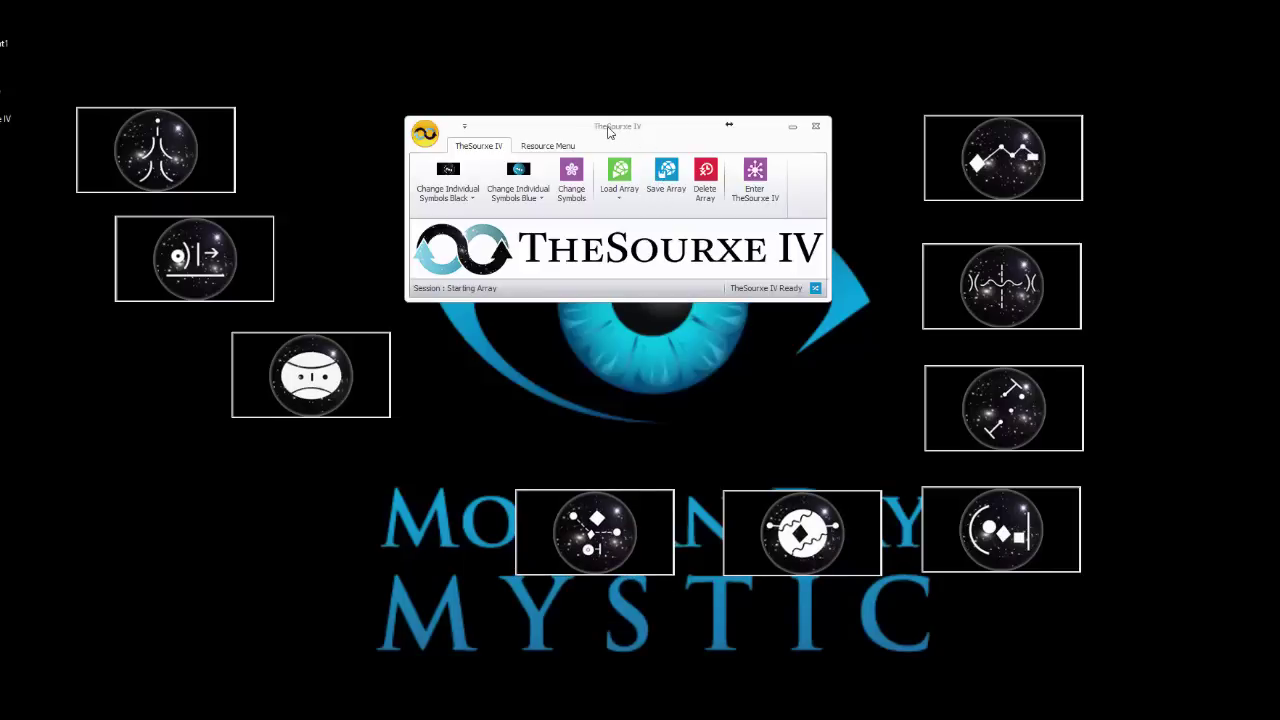
Snap the symbols back into the array, then place the top-left and arrow symbols on the left.
{"action": "left_click_drag", "start_coordinate": [608, 131], "coordinate": [665, 153]}
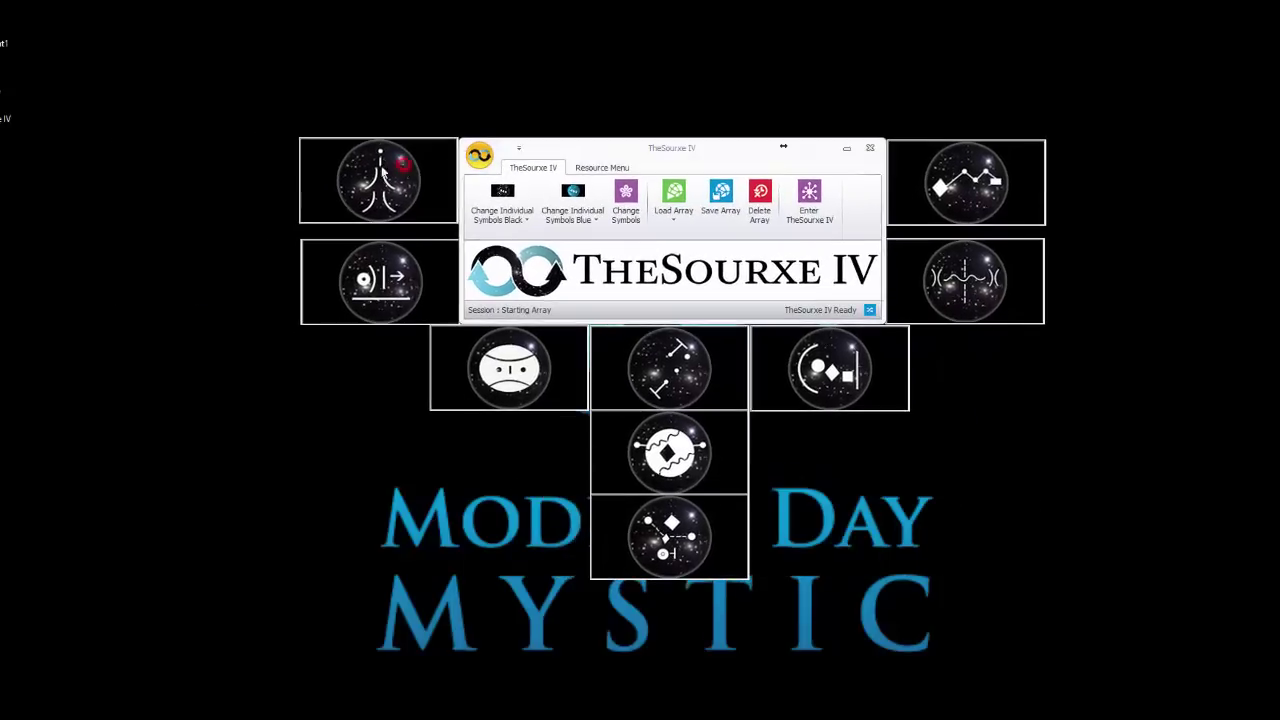
{"action": "left_click_drag", "start_coordinate": [400, 172], "coordinate": [312, 167]}
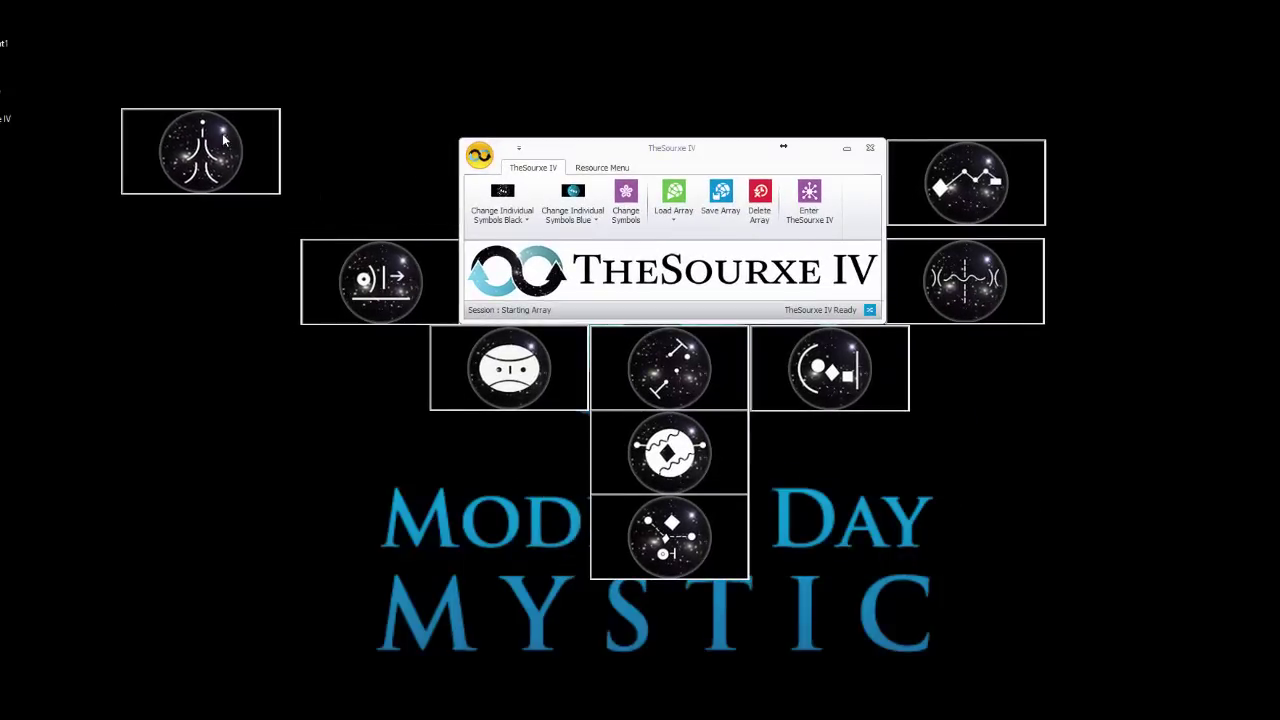
{"action": "left_click_drag", "start_coordinate": [305, 260], "coordinate": [172, 306]}
Build a row of face, constellation, circle-diamond-square and wavy-line above diamond-cluster, wavy-diamond and star-line.
{"action": "left_click_drag", "start_coordinate": [473, 362], "coordinate": [284, 469]}
{"action": "left_click_drag", "start_coordinate": [643, 541], "coordinate": [504, 584]}
{"action": "left_click_drag", "start_coordinate": [636, 478], "coordinate": [713, 594]}
{"action": "left_click_drag", "start_coordinate": [655, 400], "coordinate": [513, 496]}
{"action": "left_click_drag", "start_coordinate": [766, 418], "coordinate": [701, 486]}
{"action": "mouse_move", "coordinate": [915, 288]}
{"action": "left_mouse_down"}
{"action": "mouse_move", "coordinate": [915, 458]}
{"action": "mouse_move", "coordinate": [902, 486]}
{"action": "left_mouse_up"}
{"action": "left_click_drag", "start_coordinate": [955, 262], "coordinate": [940, 610]}
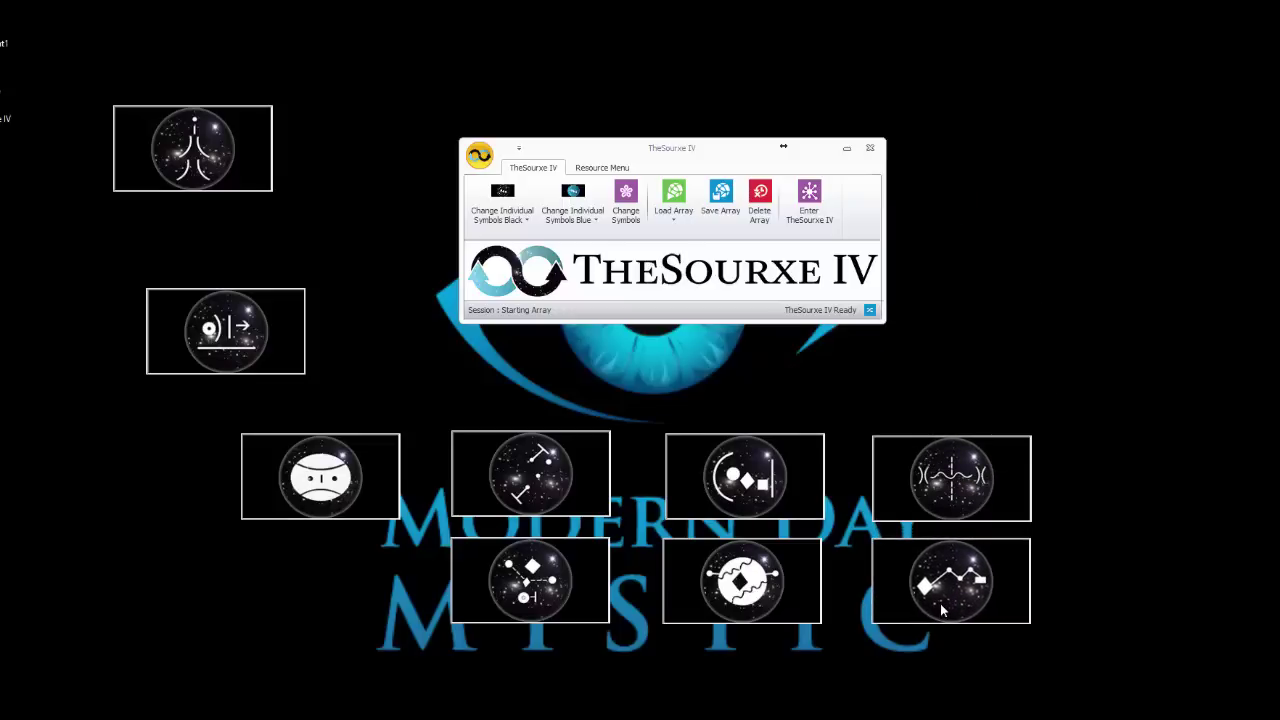
Pick Epoch, then Livebintm, from Change Individual Symbols Blue to turn both symbols blue.
{"action": "left_click", "coordinate": [574, 218]}
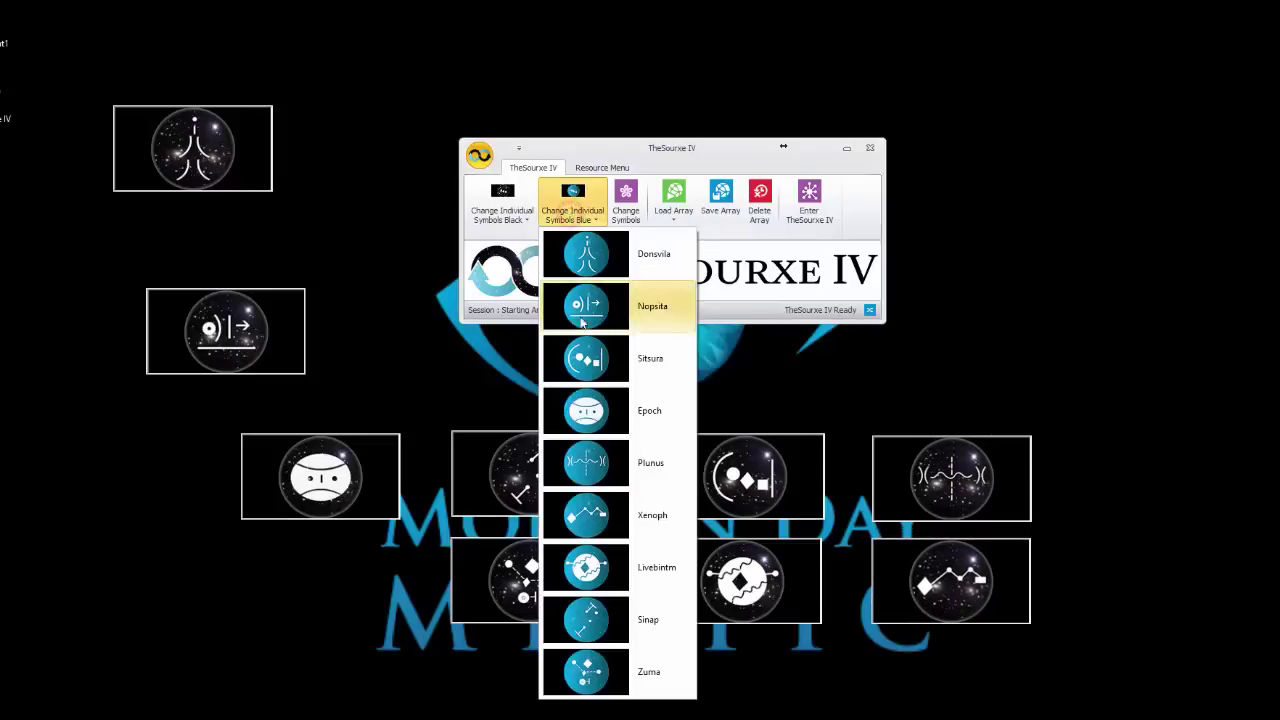
{"action": "left_click", "coordinate": [587, 418]}
{"action": "left_click", "coordinate": [572, 214]}
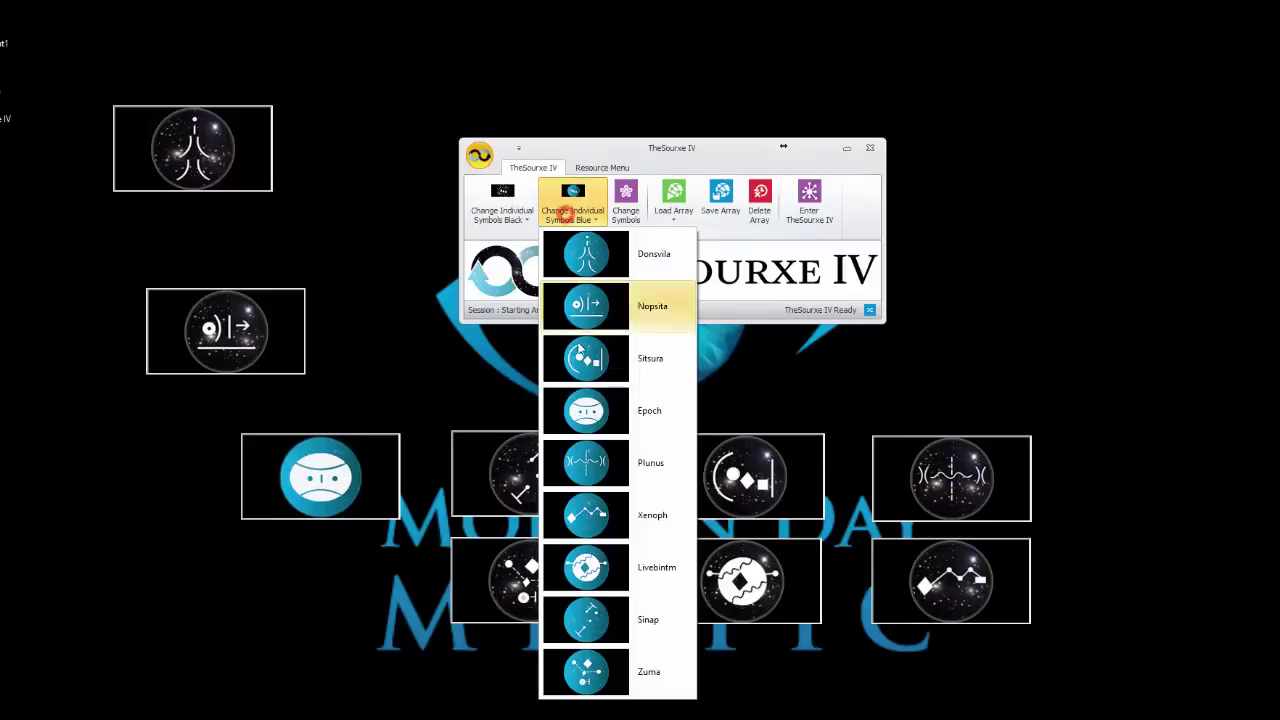
{"action": "left_click", "coordinate": [592, 562]}
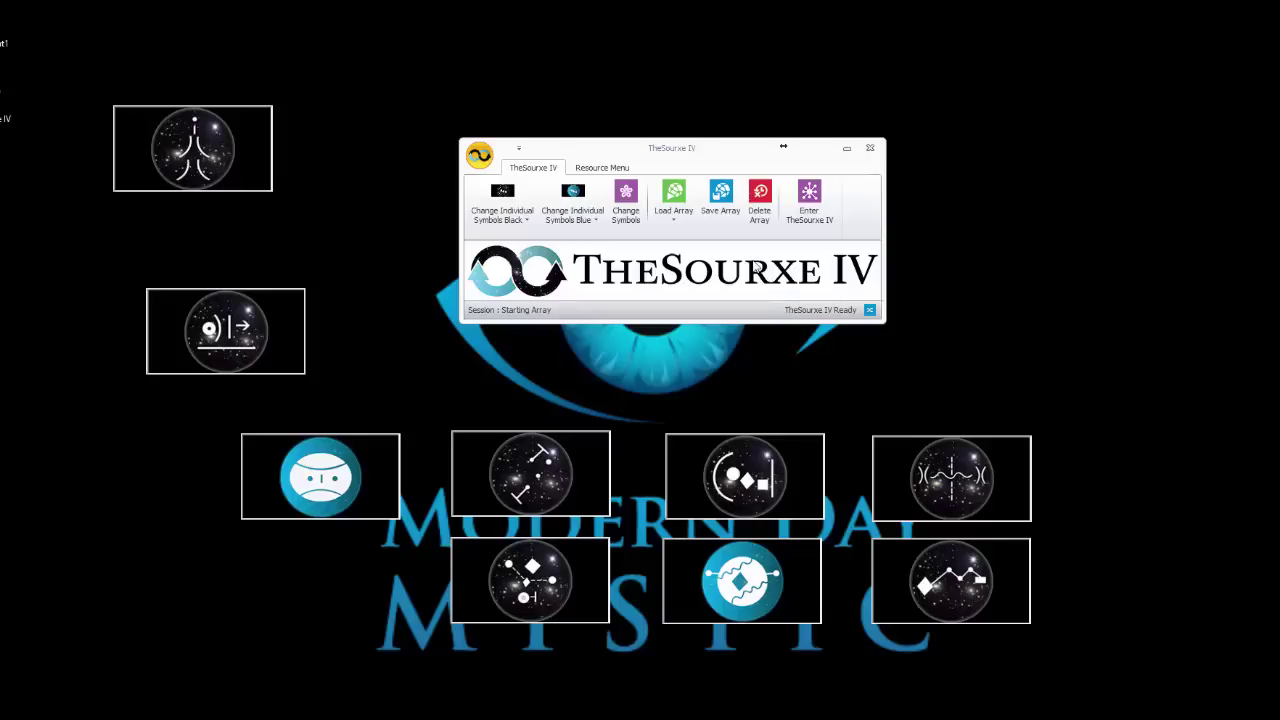
Save the current layout as a new array named 'My Second Array' and confirm.
{"action": "left_click", "coordinate": [716, 197]}
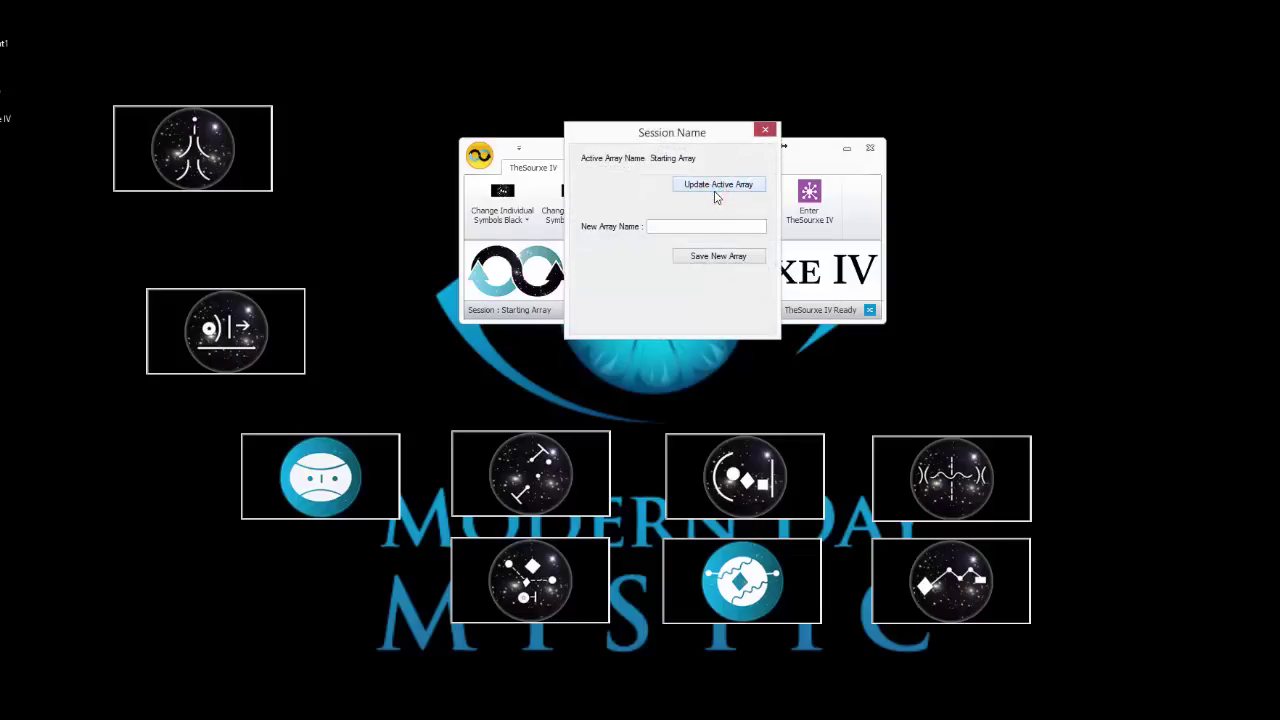
{"action": "left_click", "coordinate": [690, 224]}
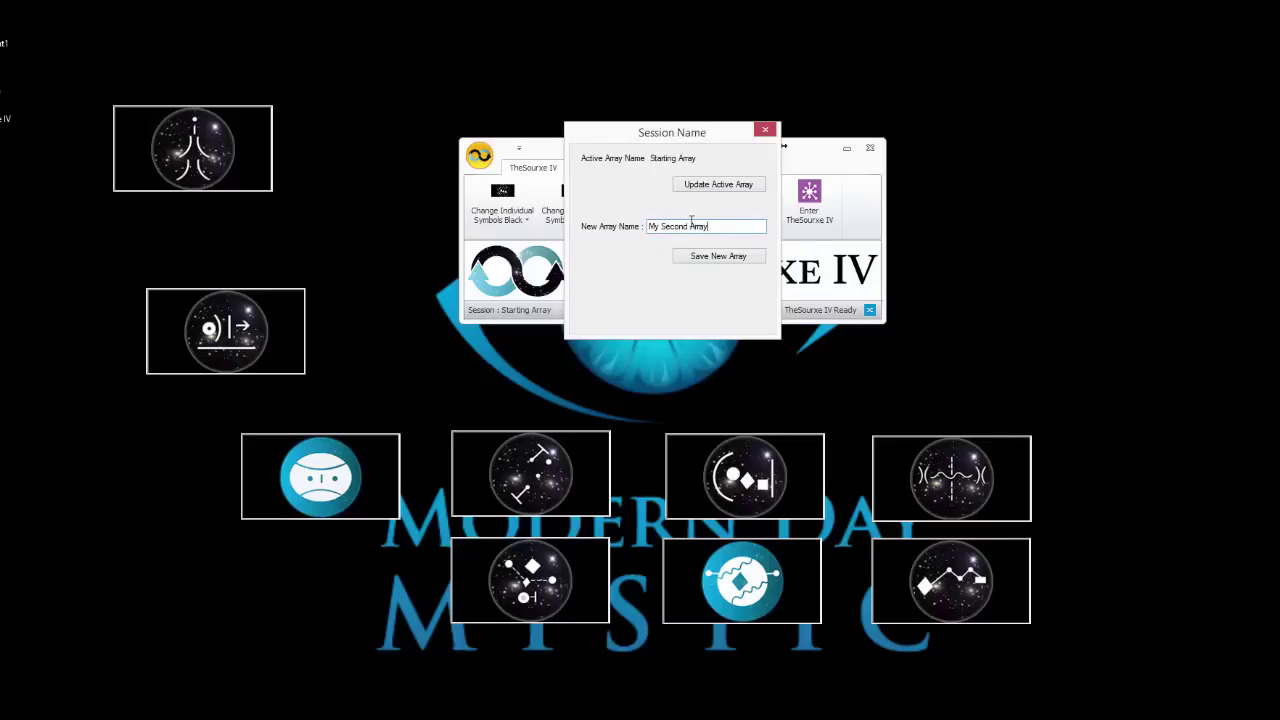
{"action": "left_click", "coordinate": [700, 256]}
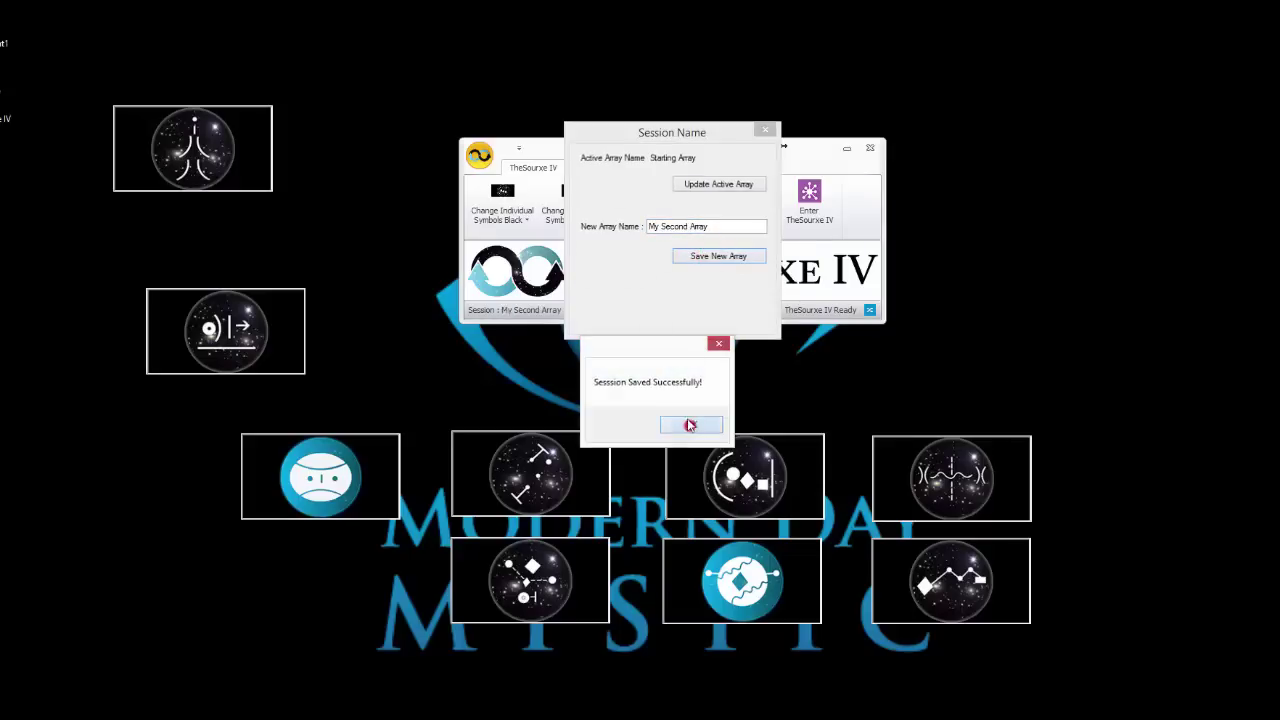
{"action": "left_click", "coordinate": [690, 424]}
{"action": "left_click_drag", "start_coordinate": [689, 148], "coordinate": [687, 113]}
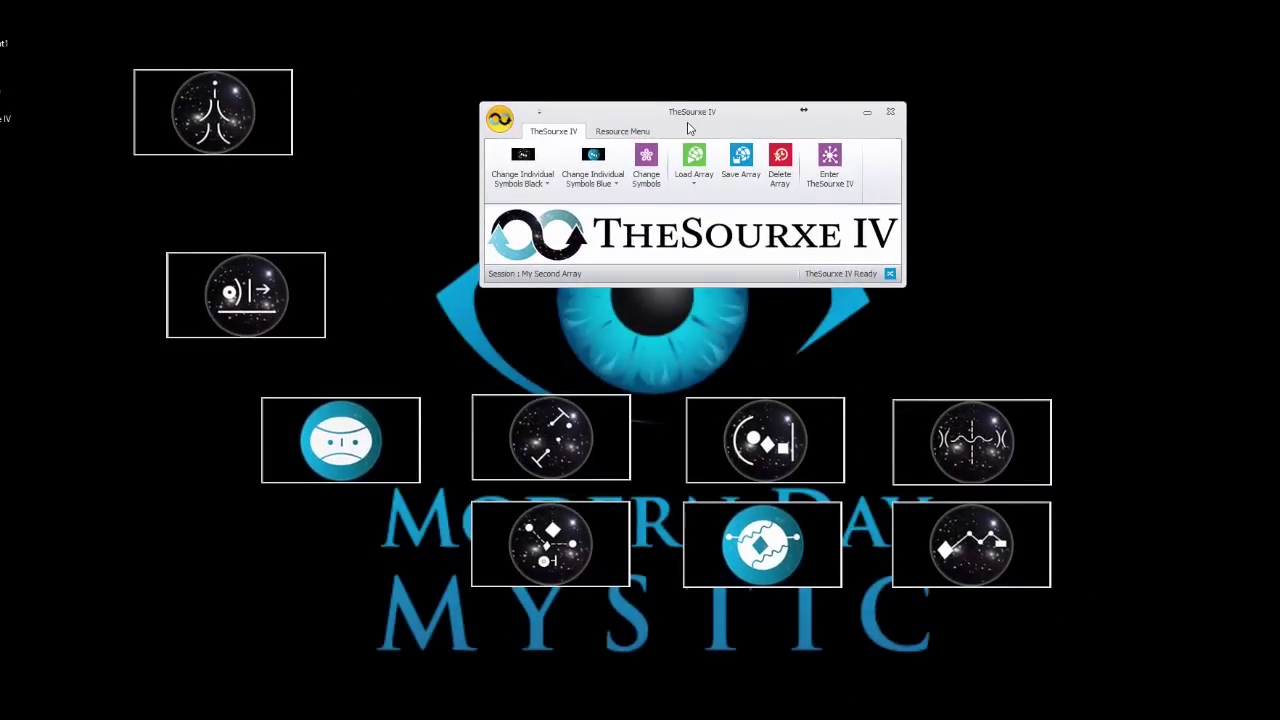
Load the Starting Array, then switch to My Second Array to restore the custom arrangement.
{"action": "left_click", "coordinate": [693, 158]}
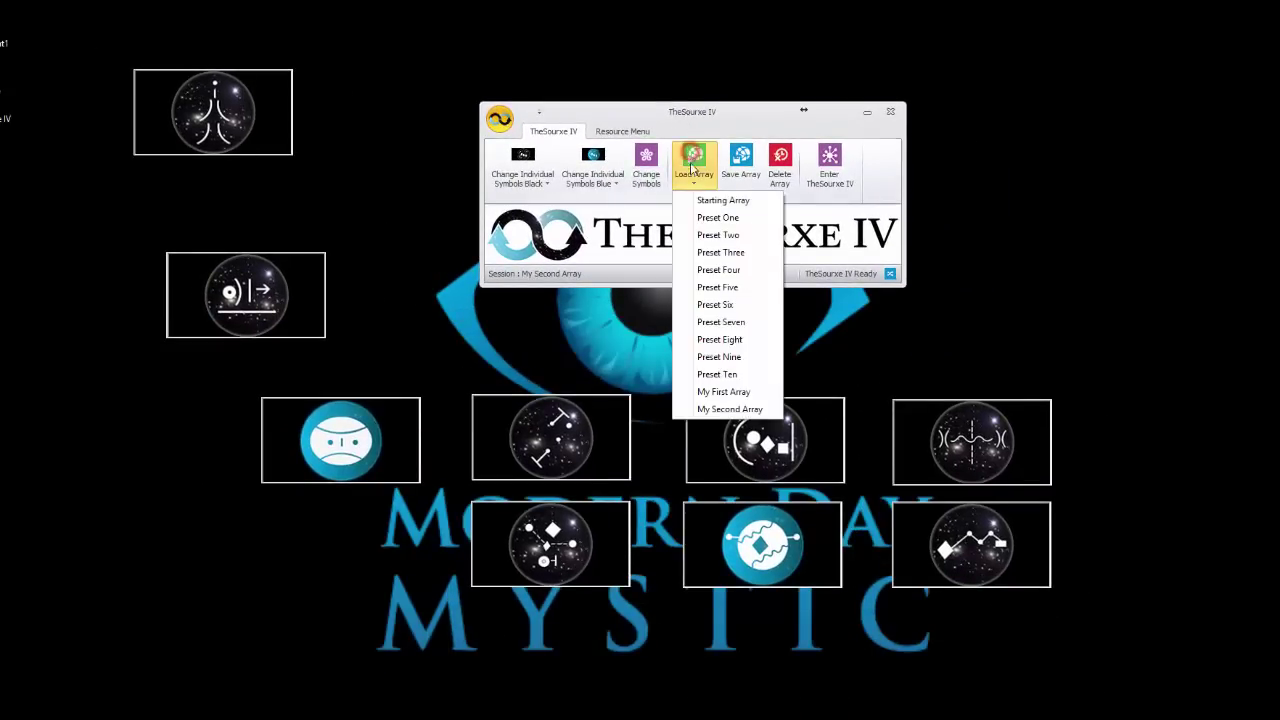
{"action": "left_click", "coordinate": [696, 195]}
{"action": "left_click_drag", "start_coordinate": [684, 174], "coordinate": [733, 91]}
{"action": "left_click", "coordinate": [686, 145]}
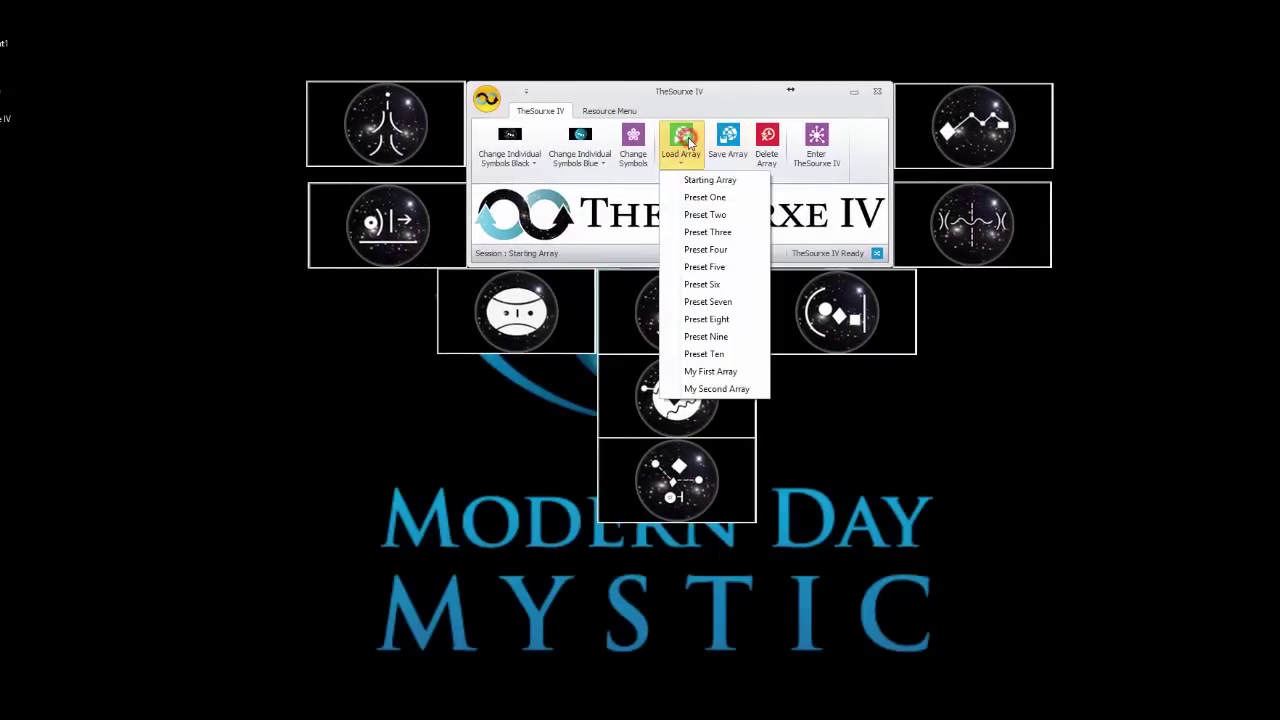
{"action": "left_click", "coordinate": [725, 388]}
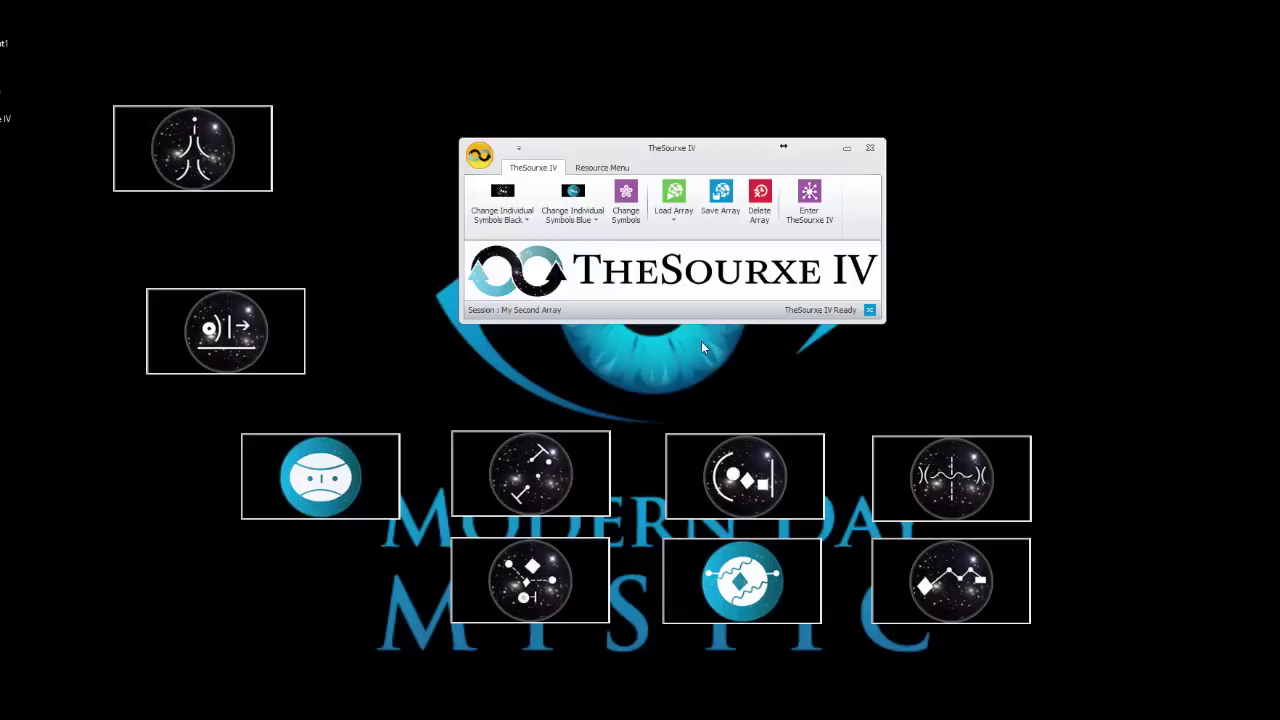
{"action": "left_click", "coordinate": [926, 471]}
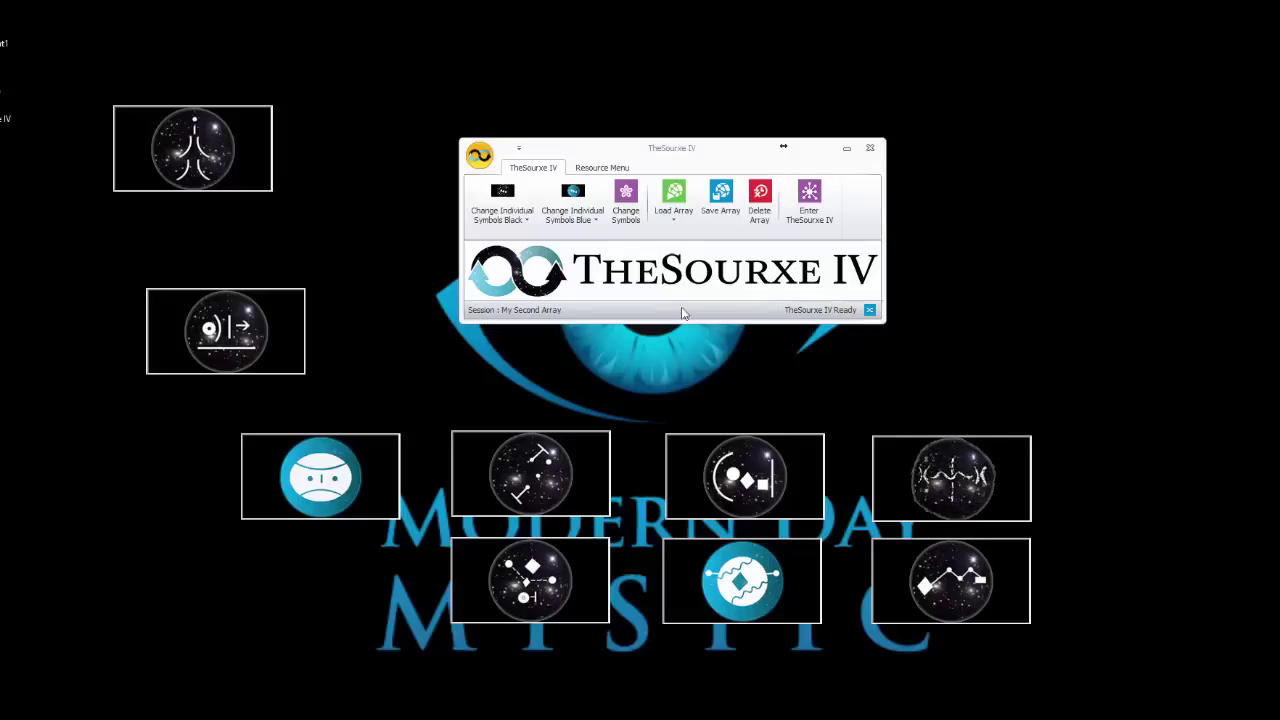
Turn the Plunus symbol blue, then try switching every symbol to blue with Change Symbols.
{"action": "left_click", "coordinate": [570, 212]}
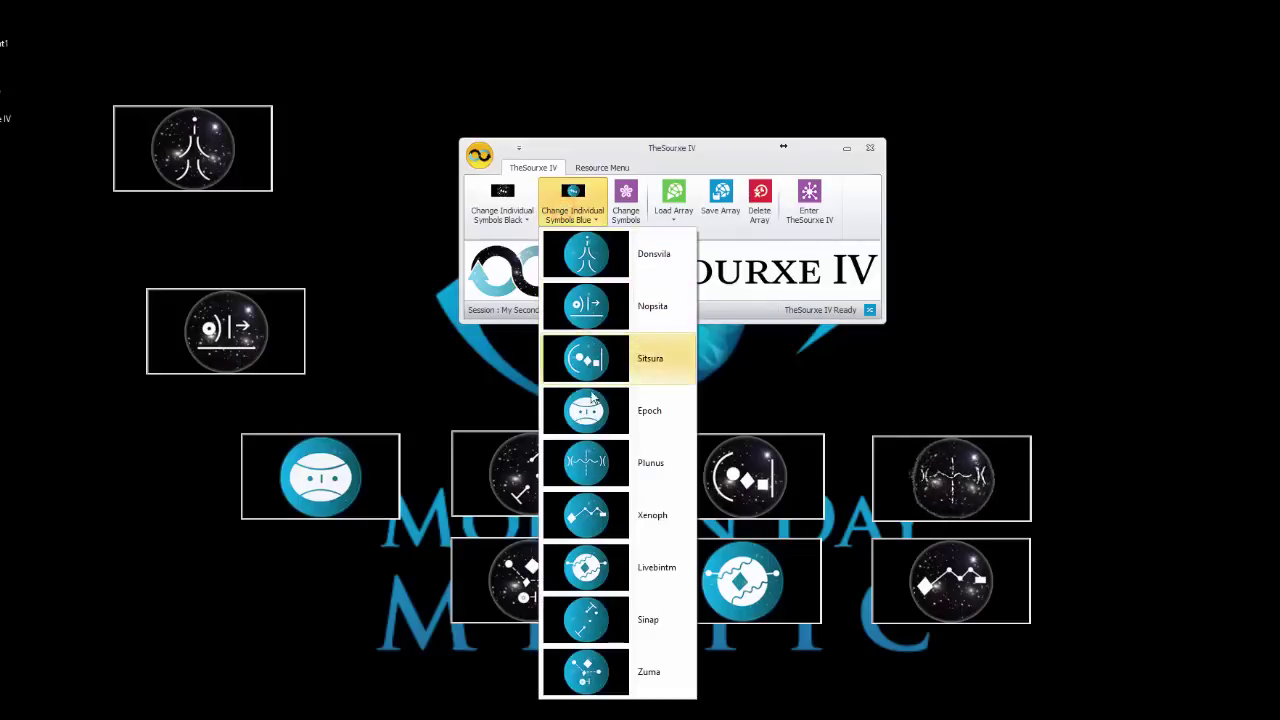
{"action": "left_click", "coordinate": [586, 462]}
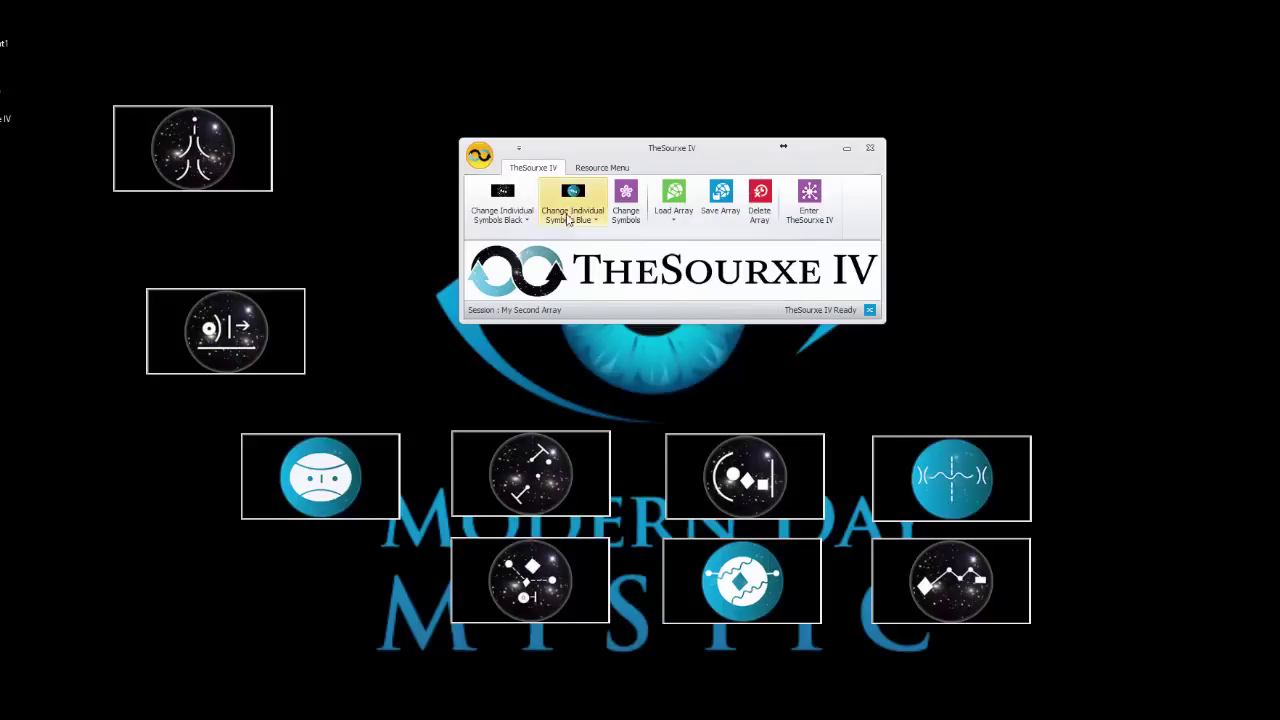
{"action": "left_click", "coordinate": [630, 202]}
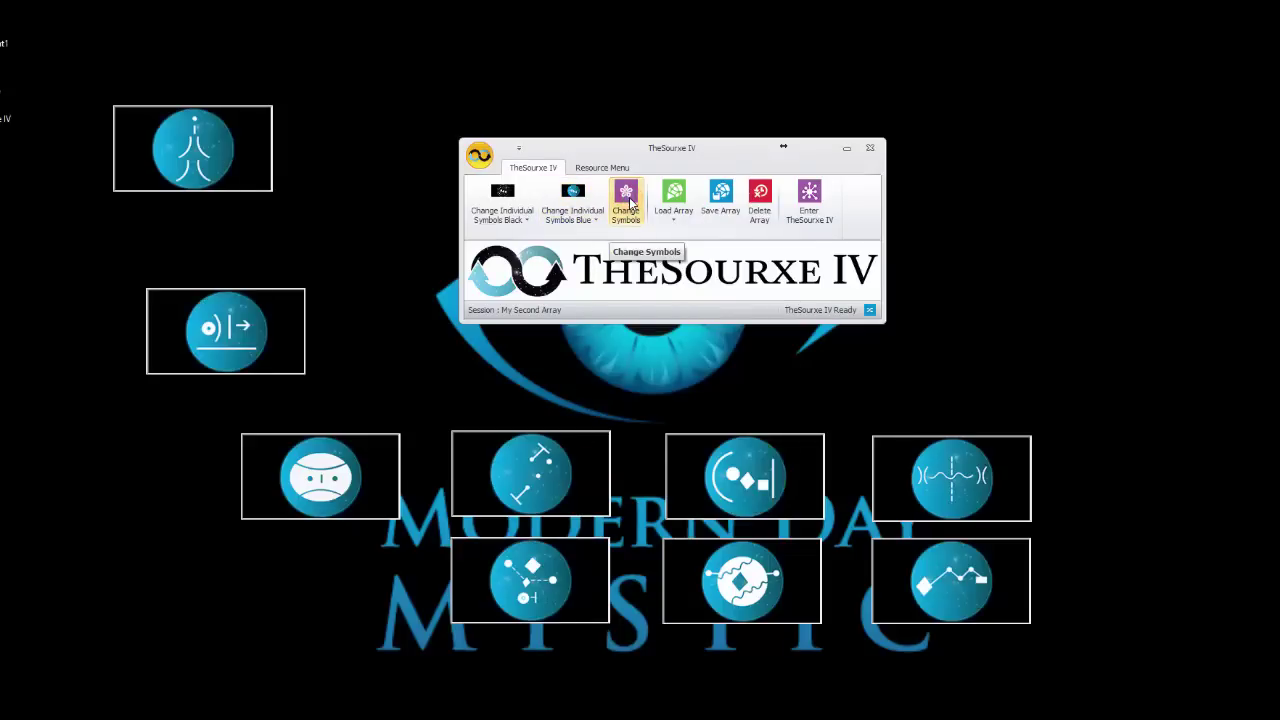
Reload My Second Array to undo the all-blue change and make Plunus blue again.
{"action": "left_click", "coordinate": [675, 205]}
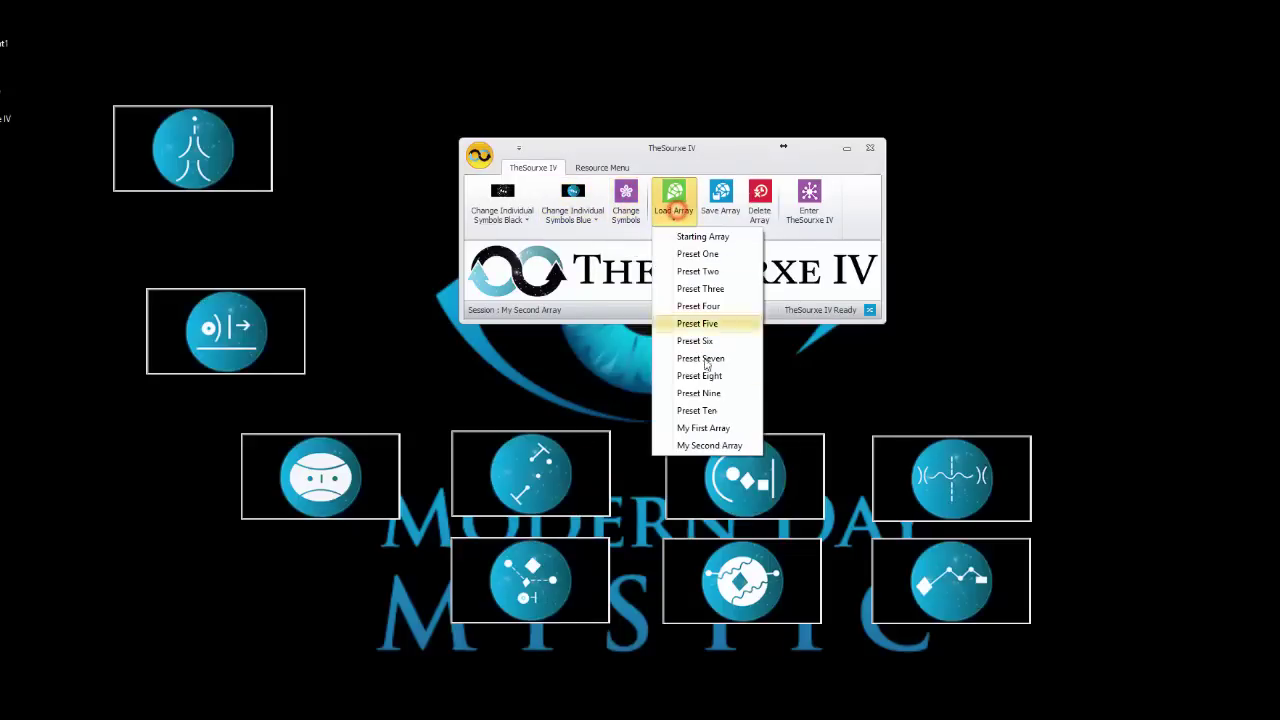
{"action": "left_click", "coordinate": [710, 445]}
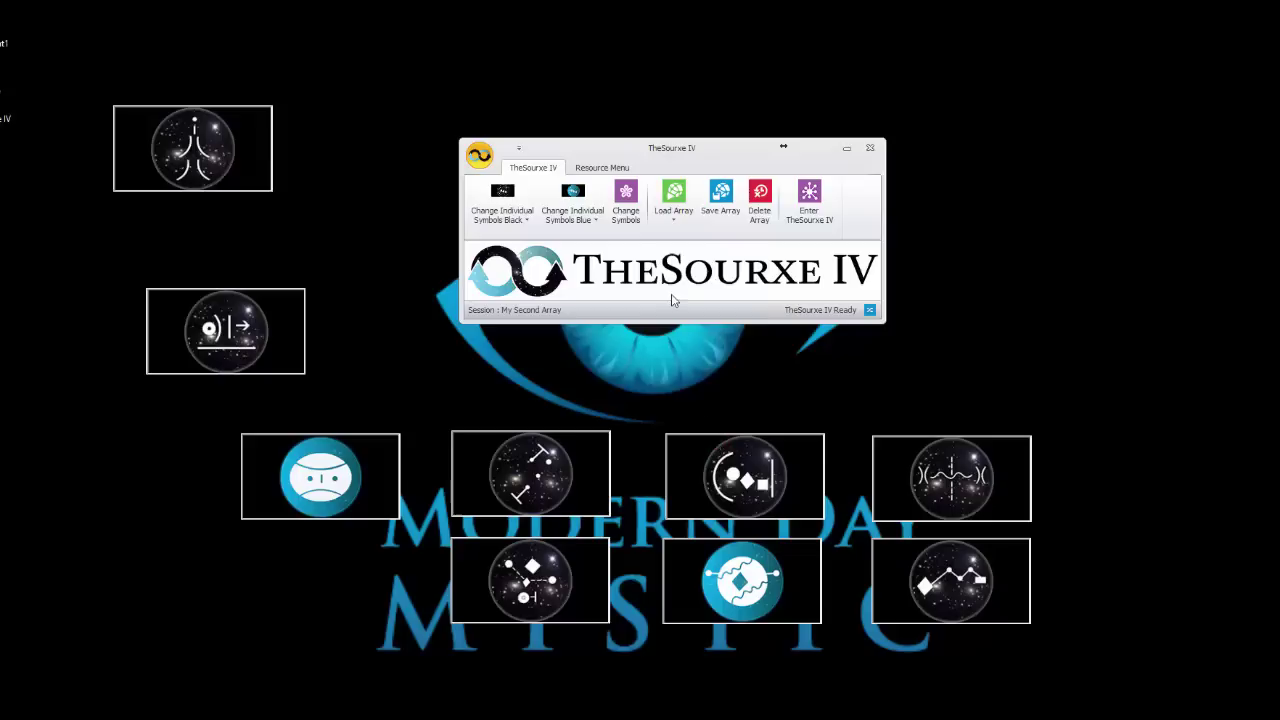
{"action": "left_click", "coordinate": [586, 210]}
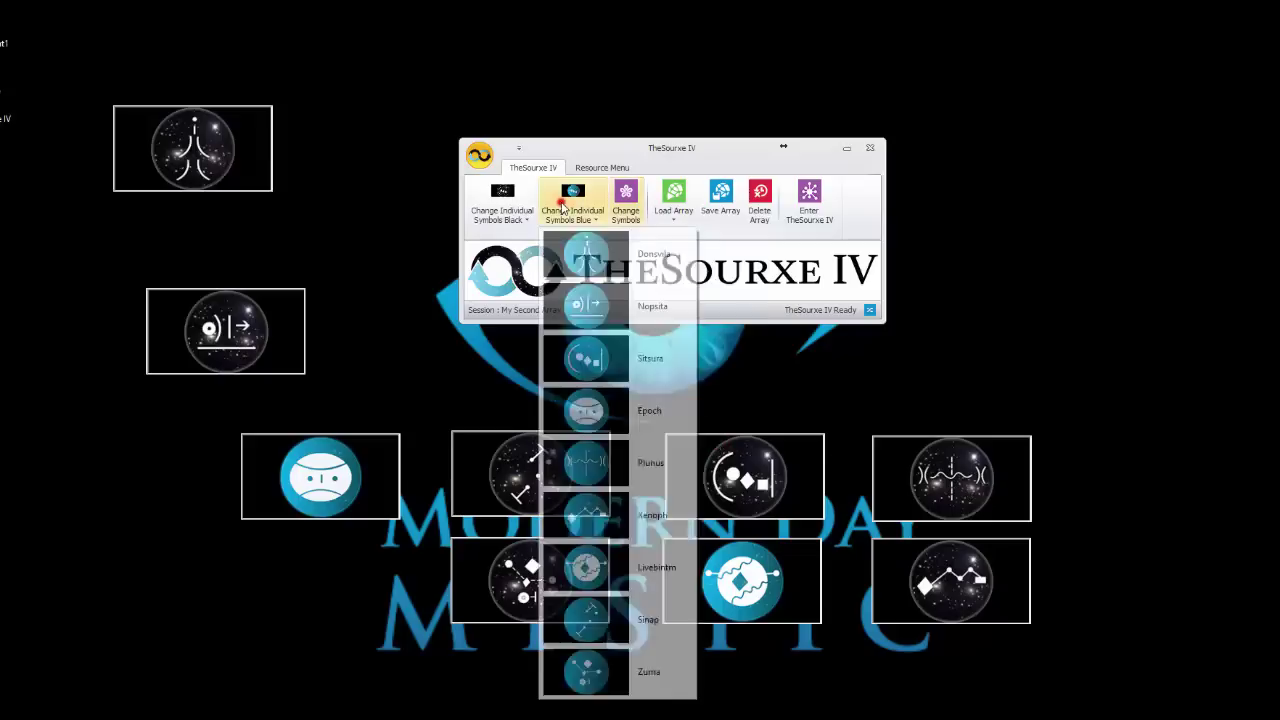
{"action": "left_click", "coordinate": [589, 461]}
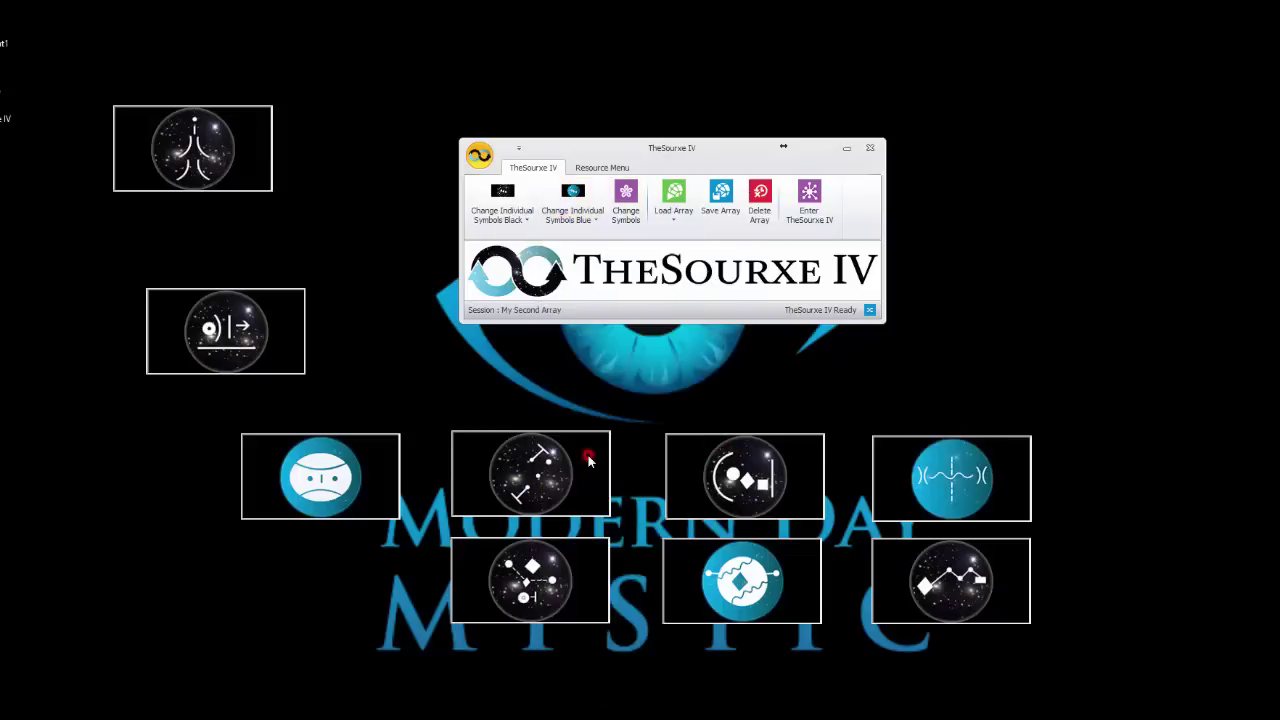
Update My Second Array with the blue Plunus tile and confirm the save.
{"action": "left_click", "coordinate": [712, 199]}
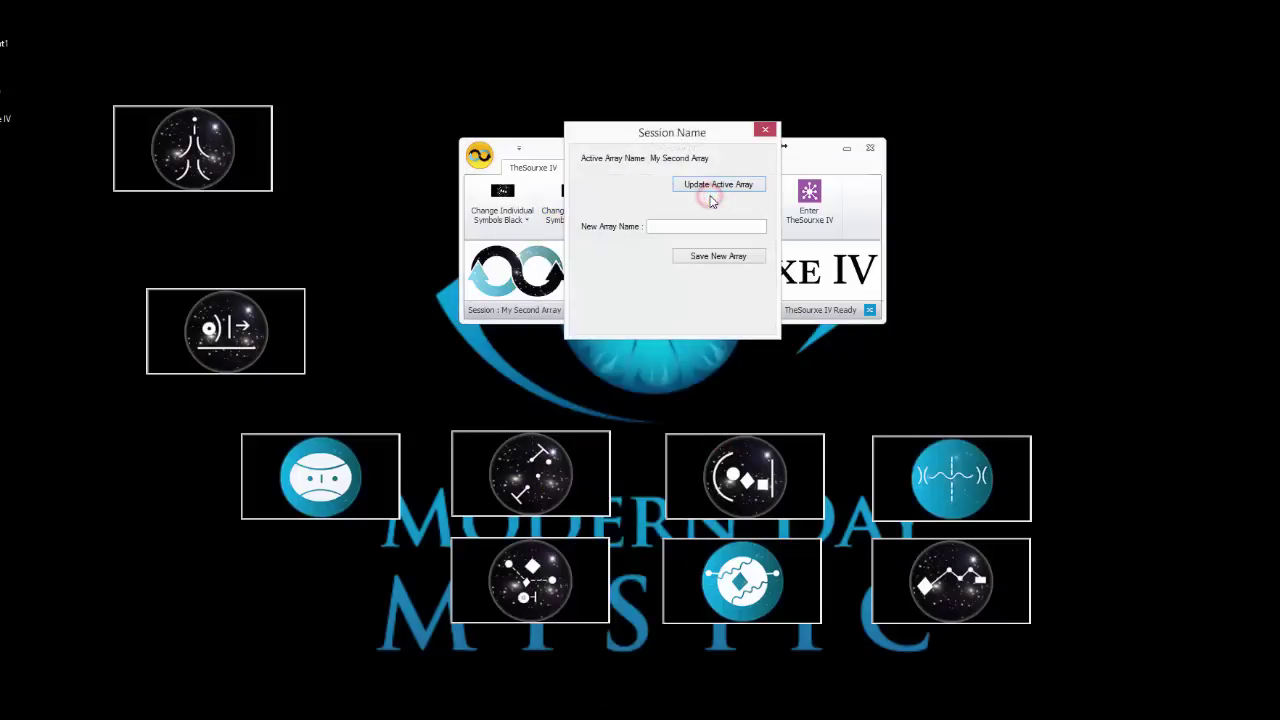
{"action": "left_click", "coordinate": [710, 188]}
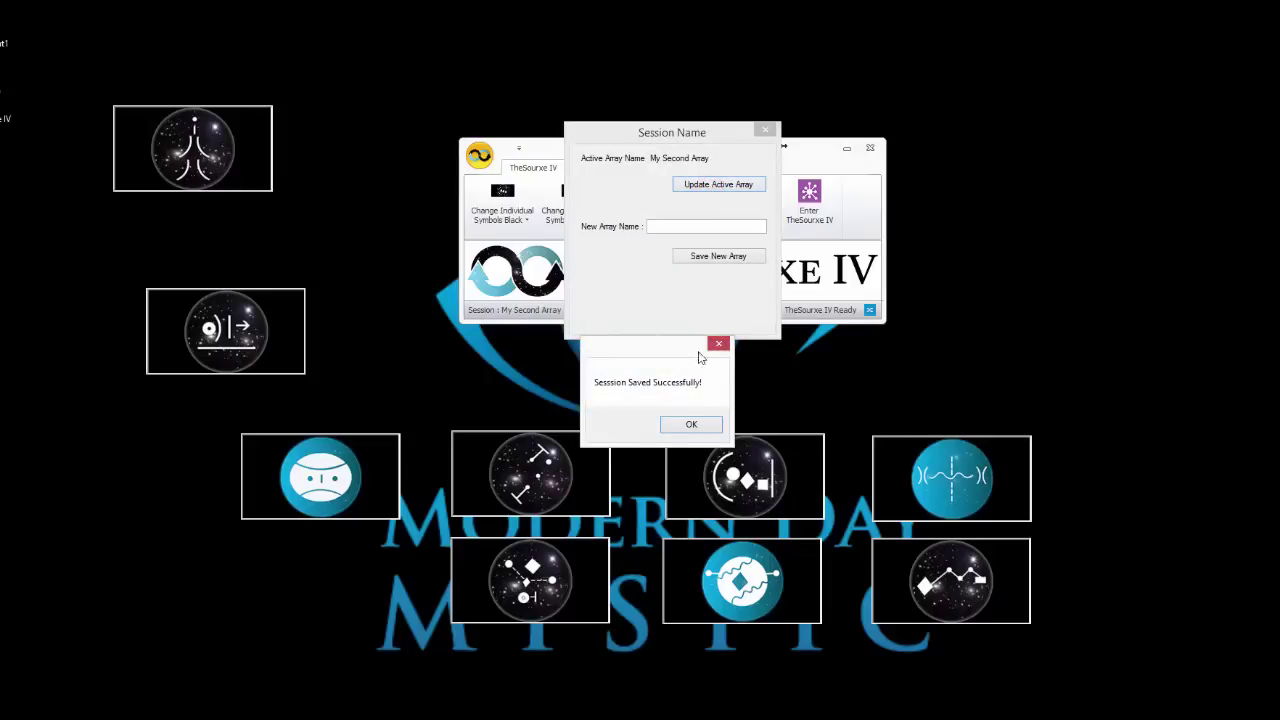
{"action": "left_click", "coordinate": [688, 422]}
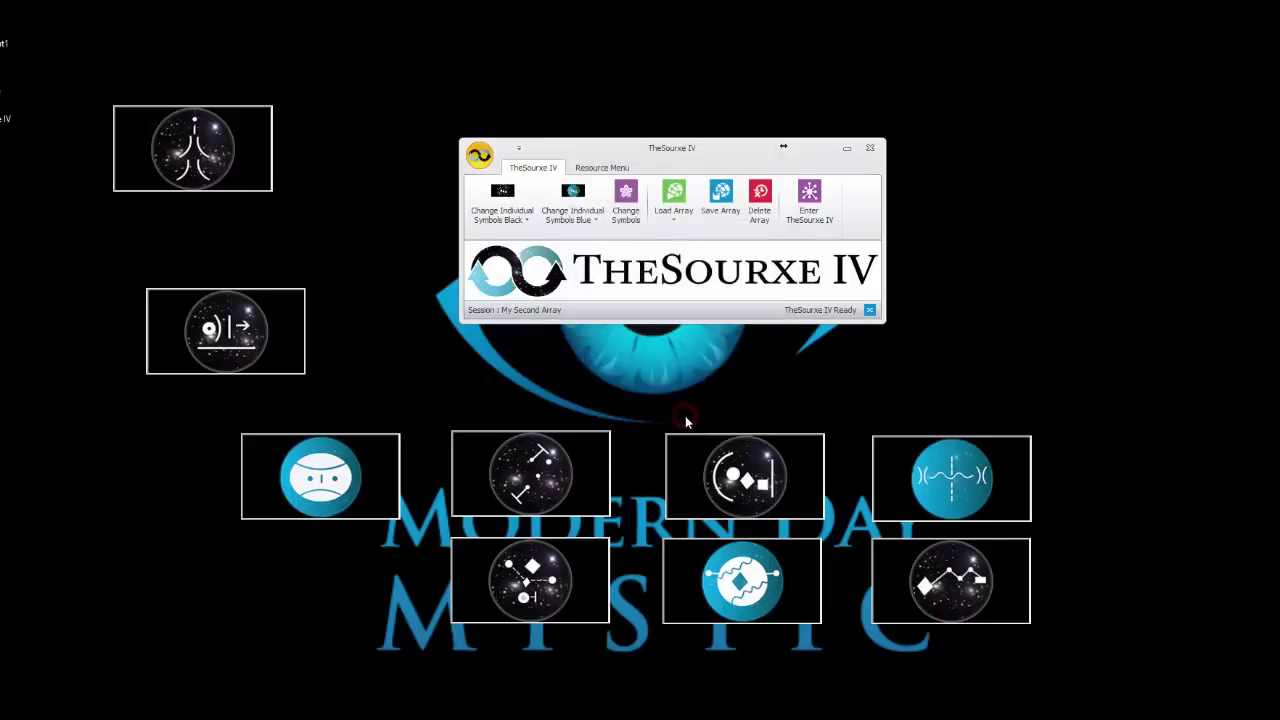
Load the Starting Array, then reload My Second Array to verify Plunus stays blue.
{"action": "left_click", "coordinate": [673, 205]}
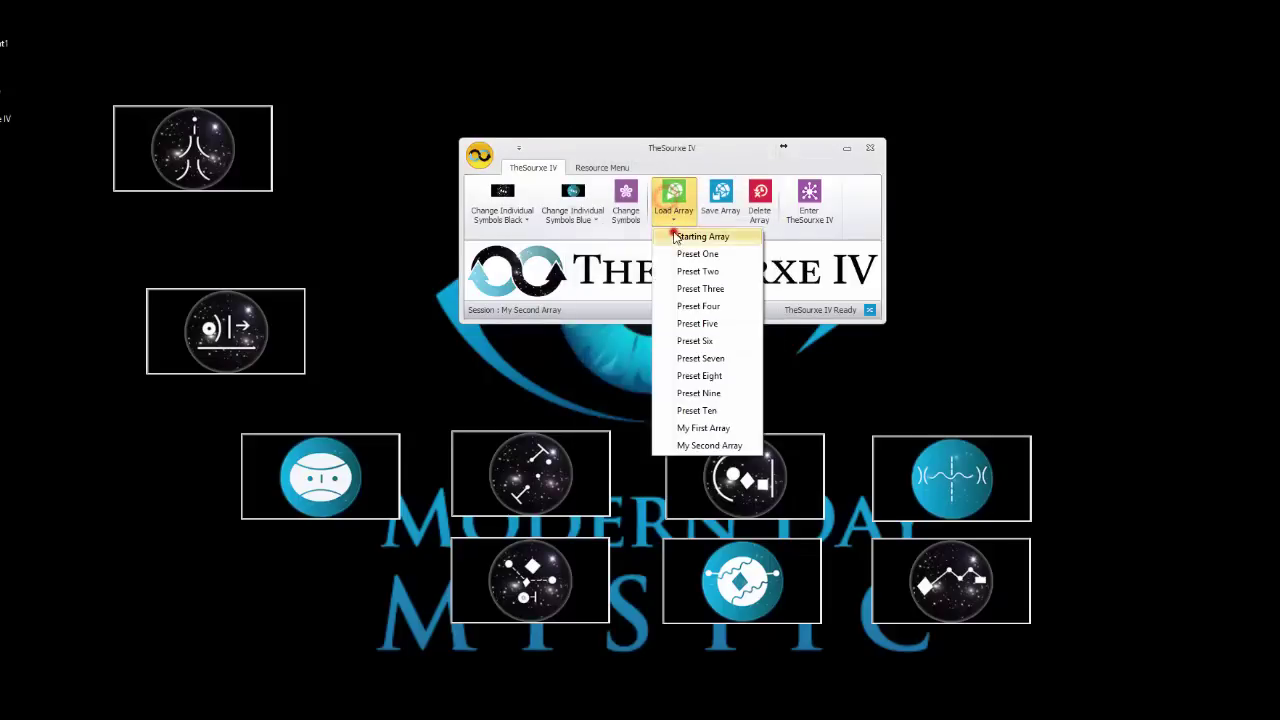
{"action": "left_click", "coordinate": [674, 236]}
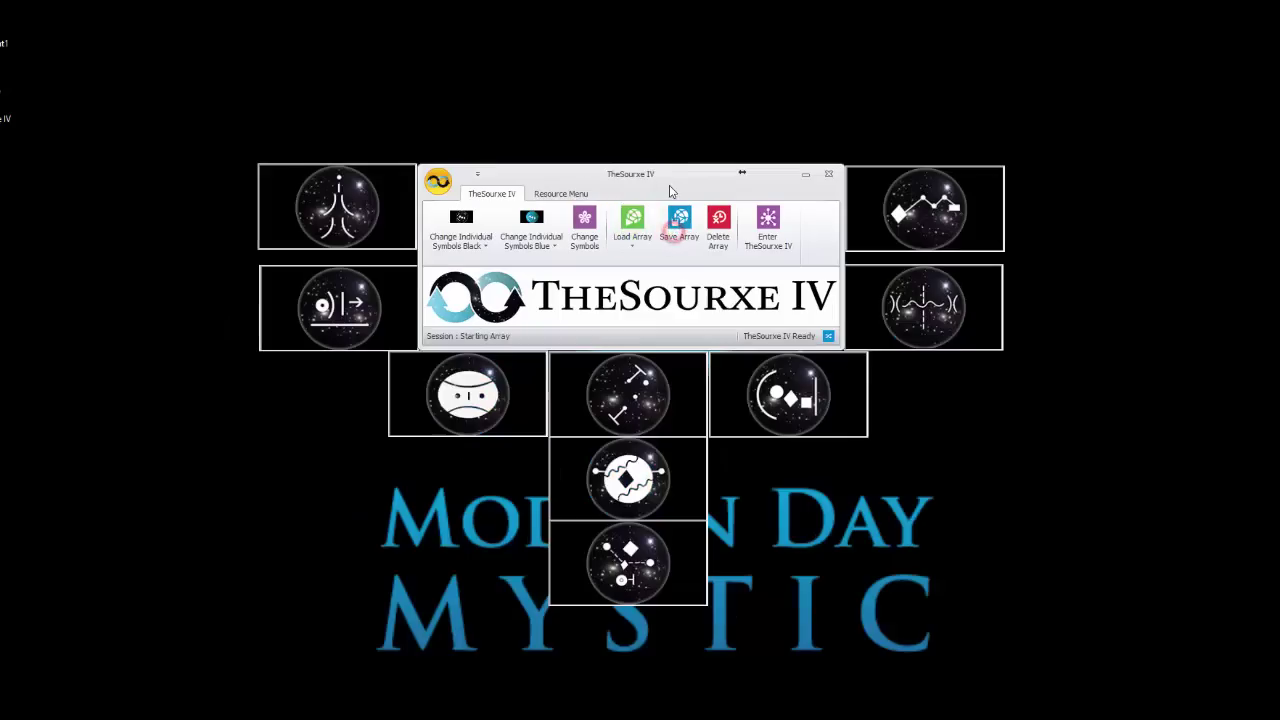
{"action": "left_click", "coordinate": [637, 225]}
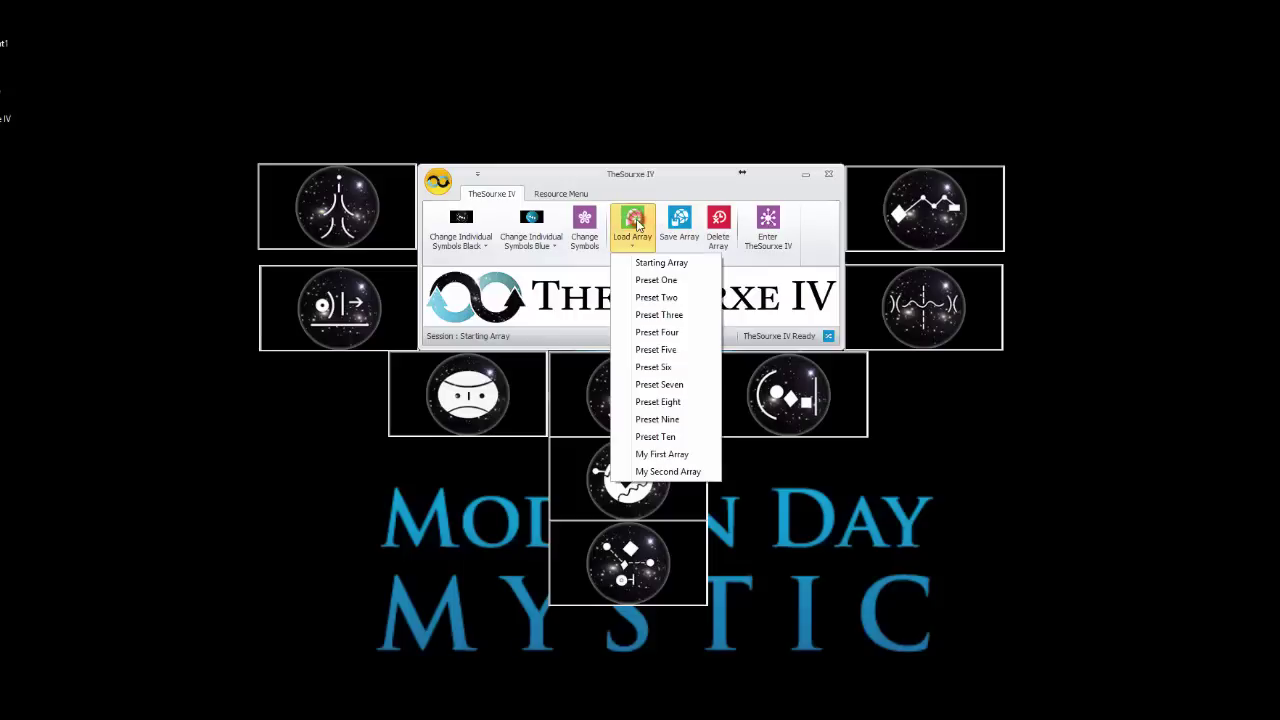
{"action": "left_click", "coordinate": [664, 470]}
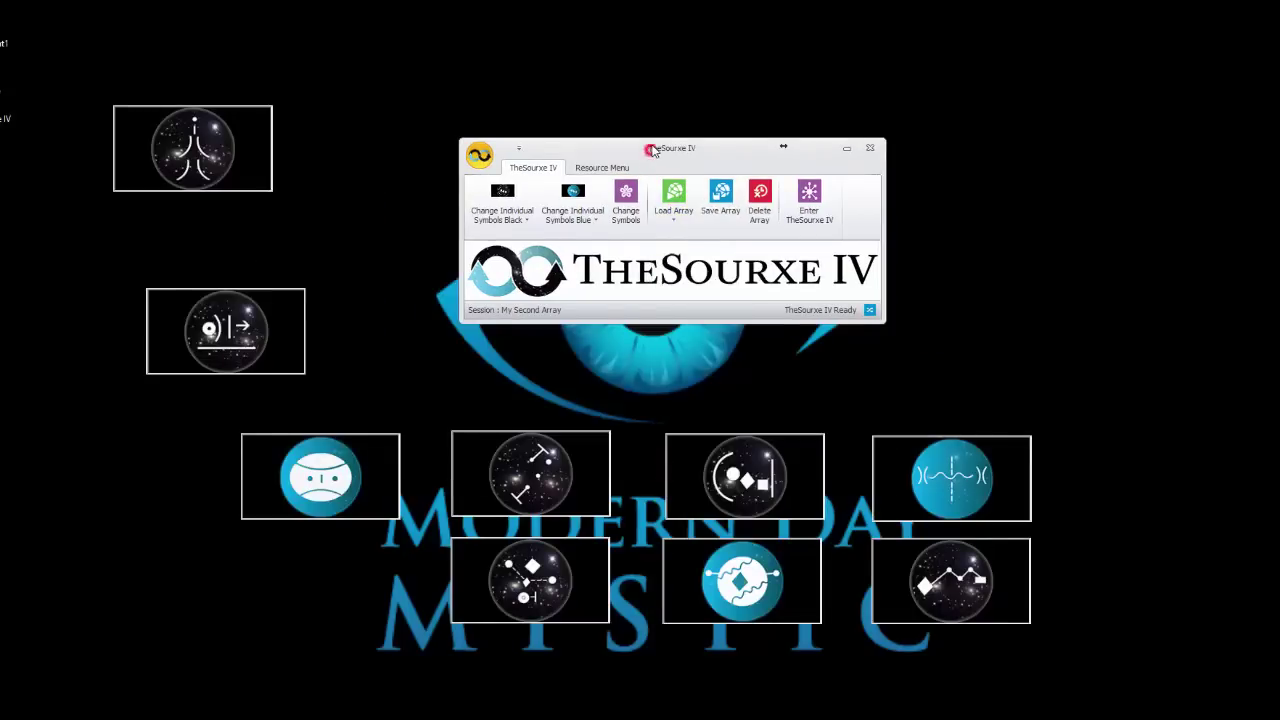